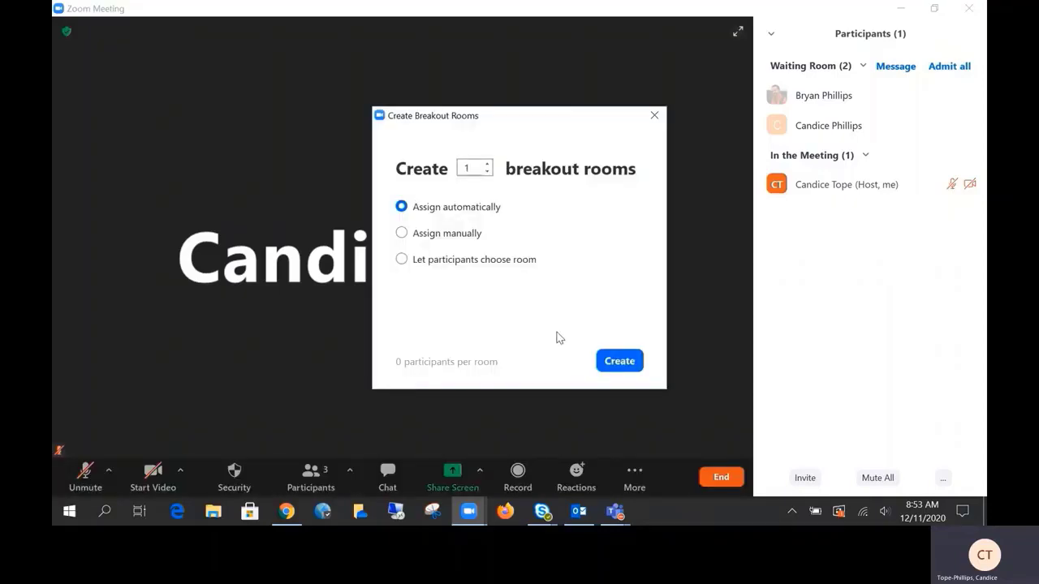
Create 3 breakout rooms with participants assigned manually.
click(632, 487)
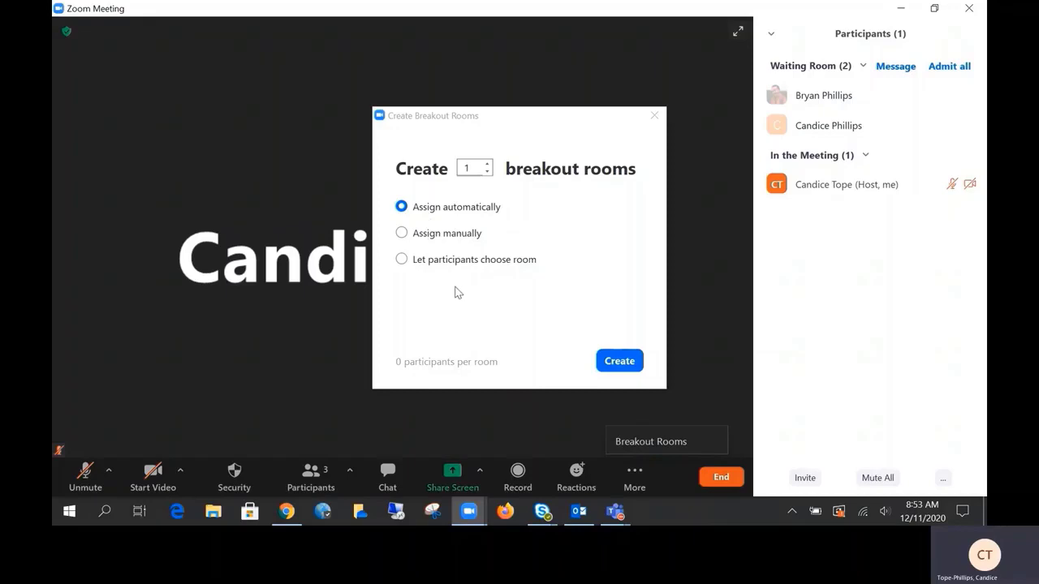
click(402, 234)
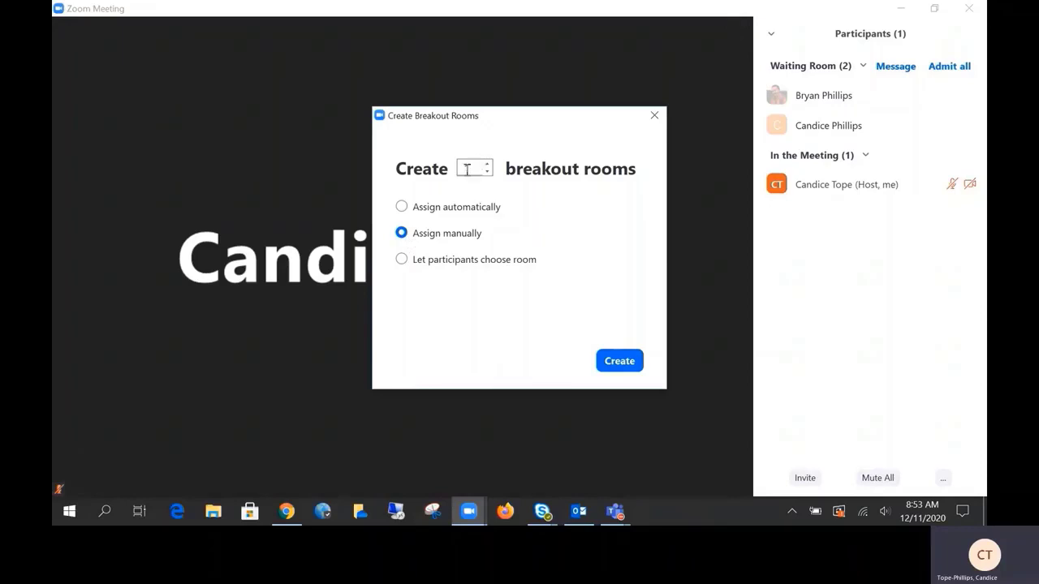
drag(475, 168, 460, 172)
text(3)
click(617, 360)
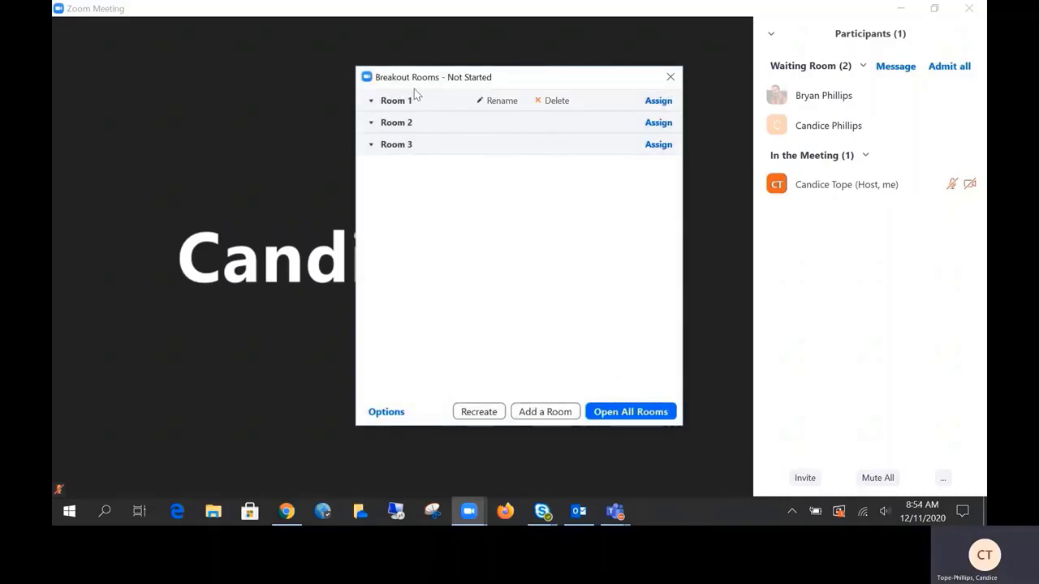
Rename breakout Room 1 as "Court Room".
click(500, 107)
text(Court)
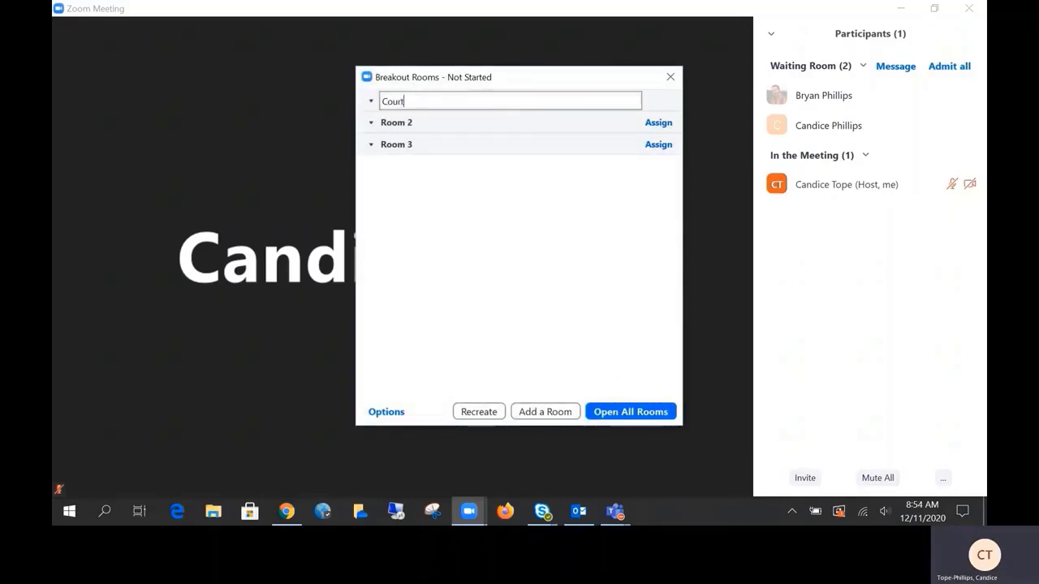
text( Room)
click(560, 193)
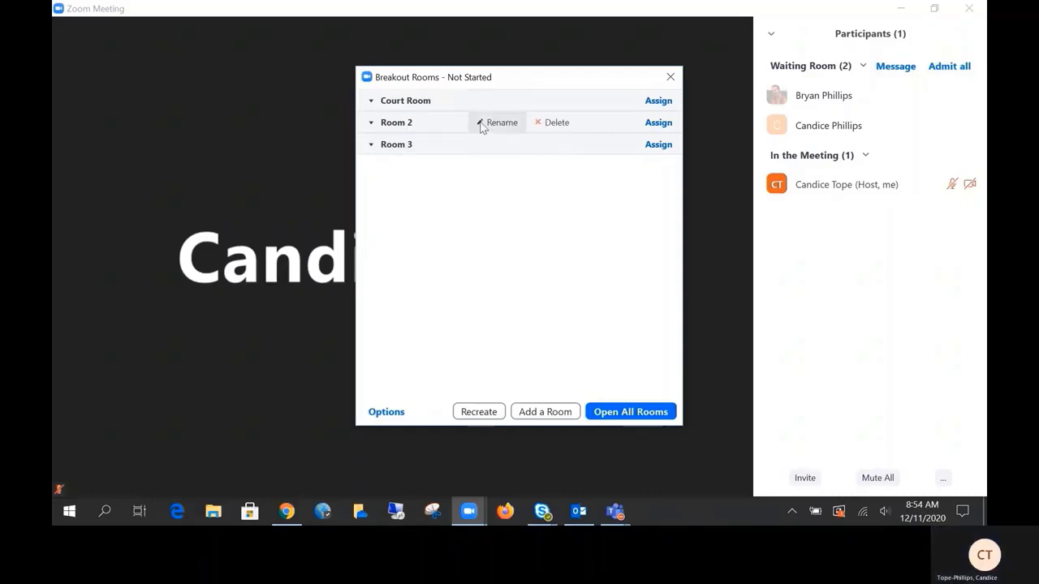
Rename breakout Room 2 as "Jail".
click(495, 123)
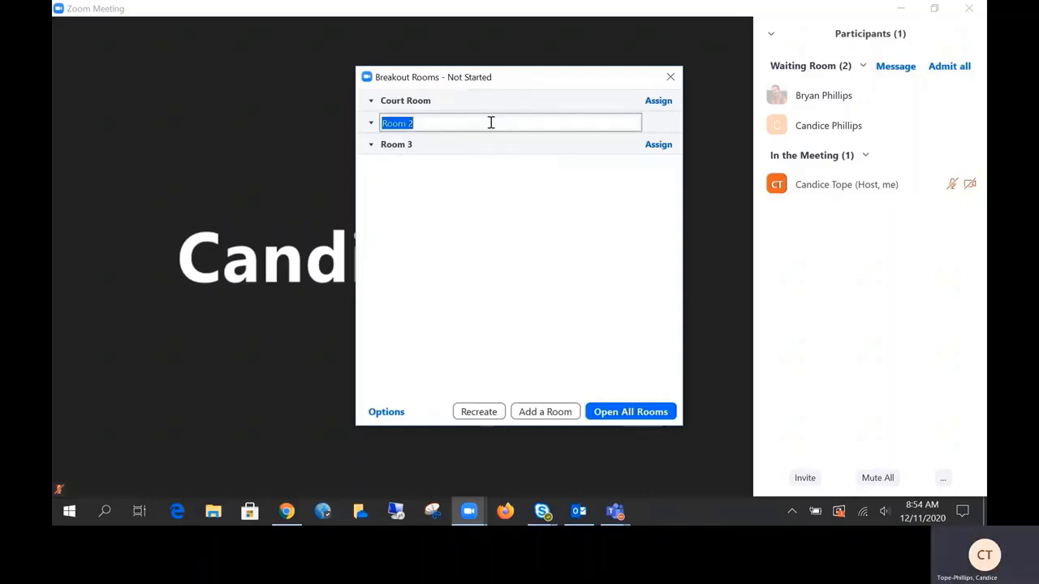
text(Jail)
click(468, 201)
Rename breakout Room 3 as "Break Out Room 1".
mouse_move(438, 148)
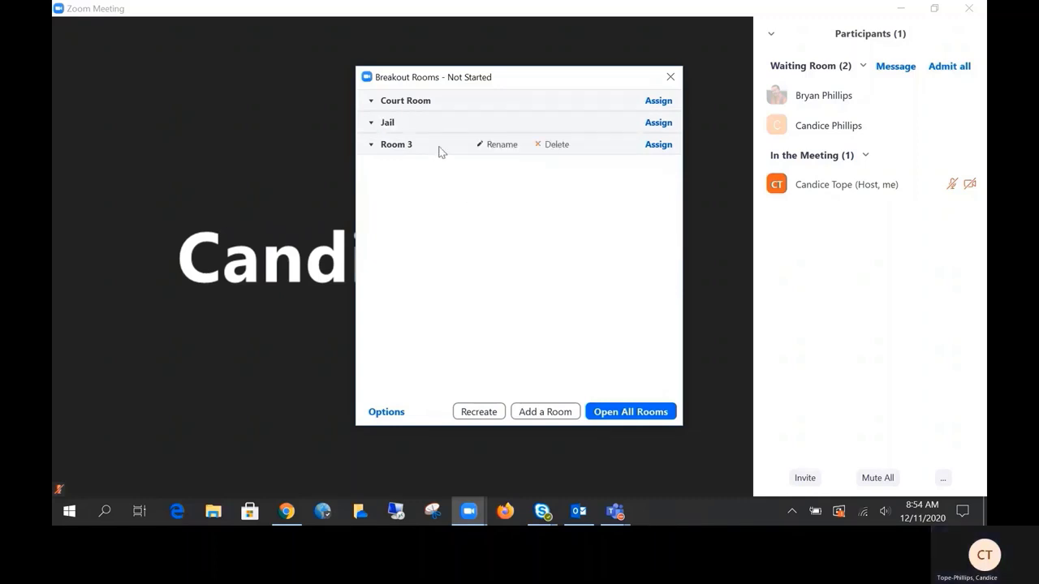
click(501, 145)
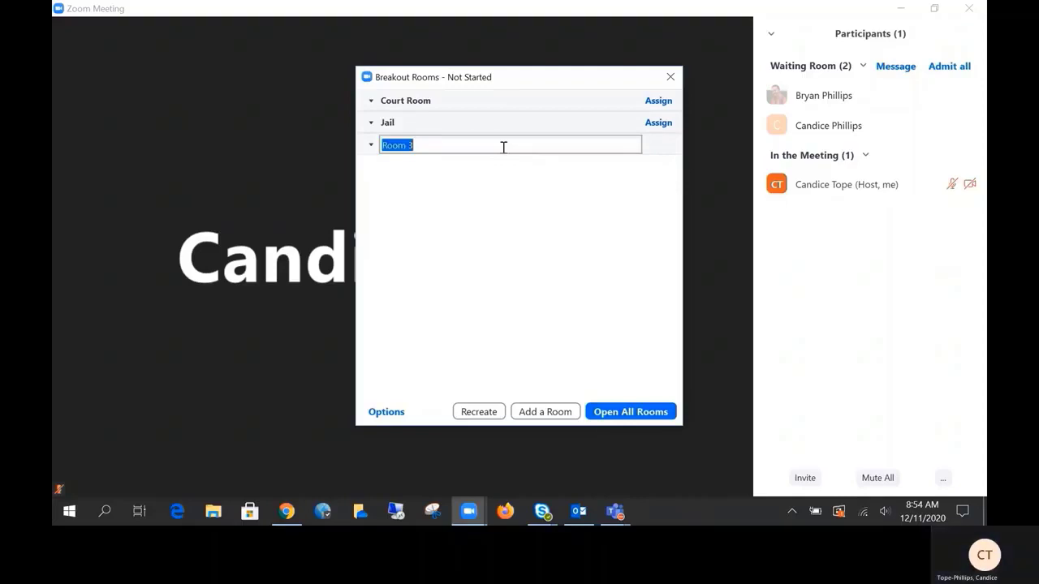
key(BackSpace)
text(Break Ou)
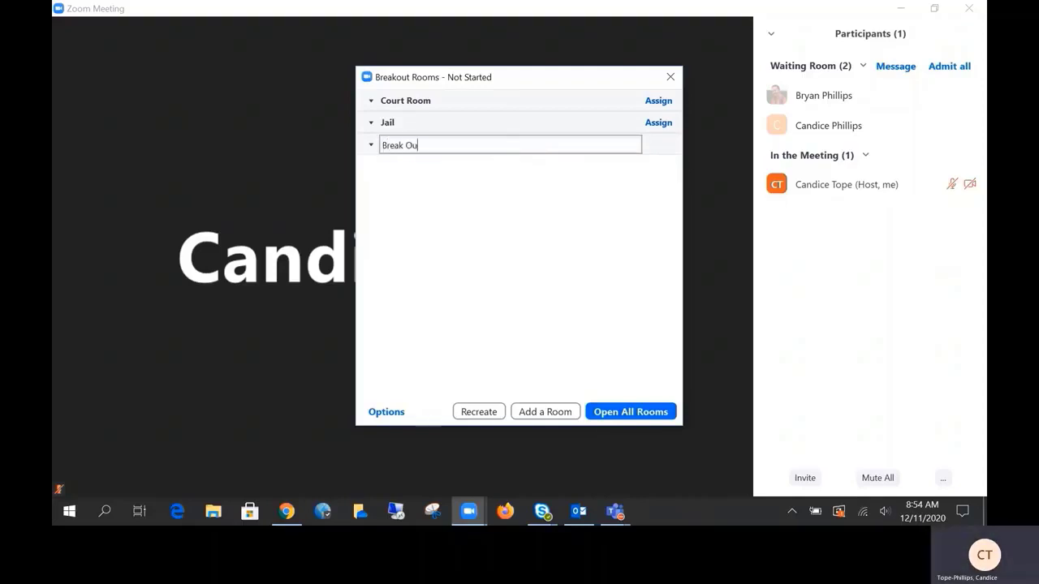
text(t Room 1)
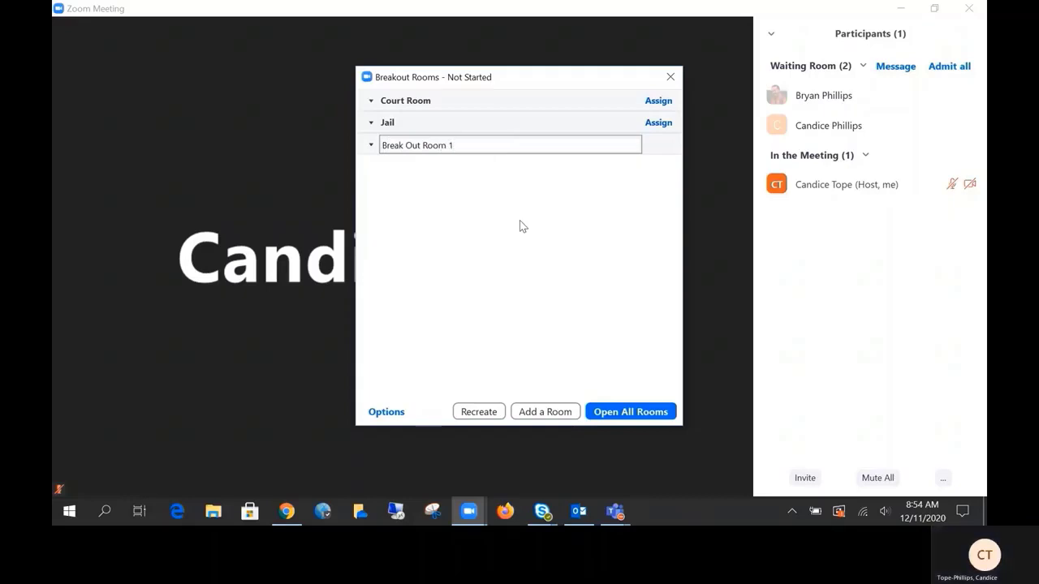
click(527, 226)
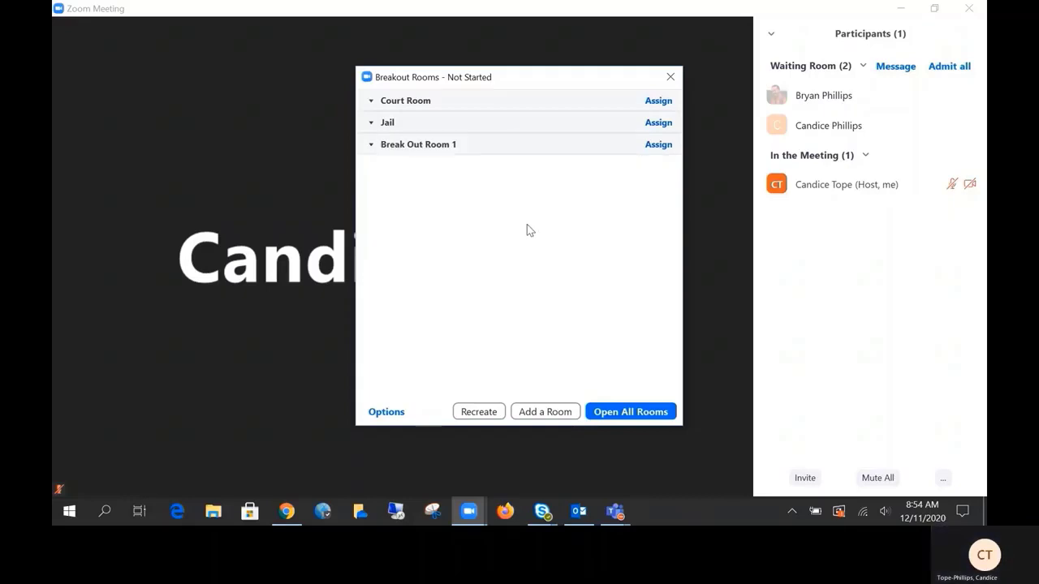
Add a fourth breakout room to the list, keeping its default name.
mouse_move(451, 100)
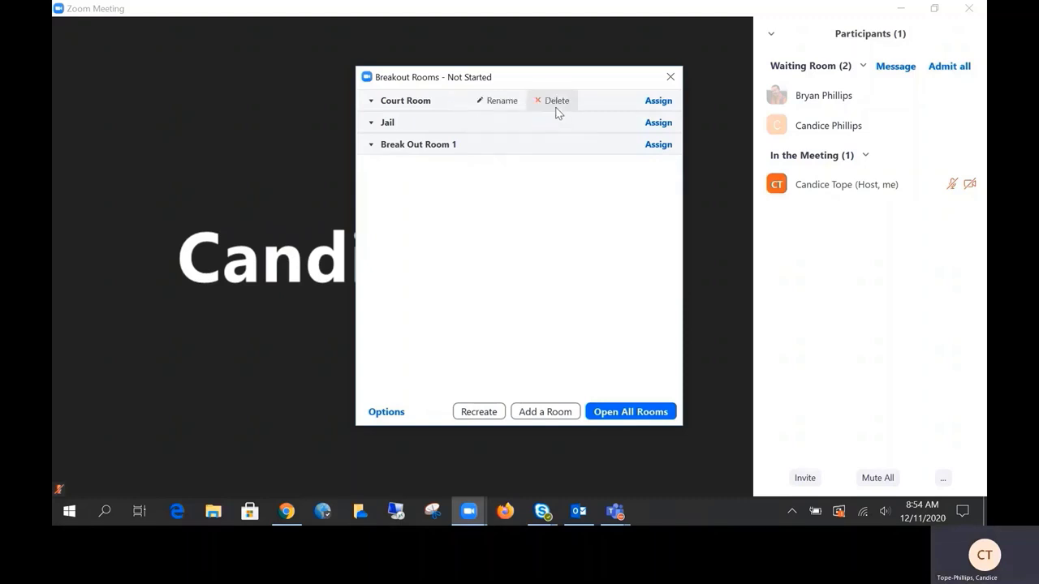
mouse_move(544, 144)
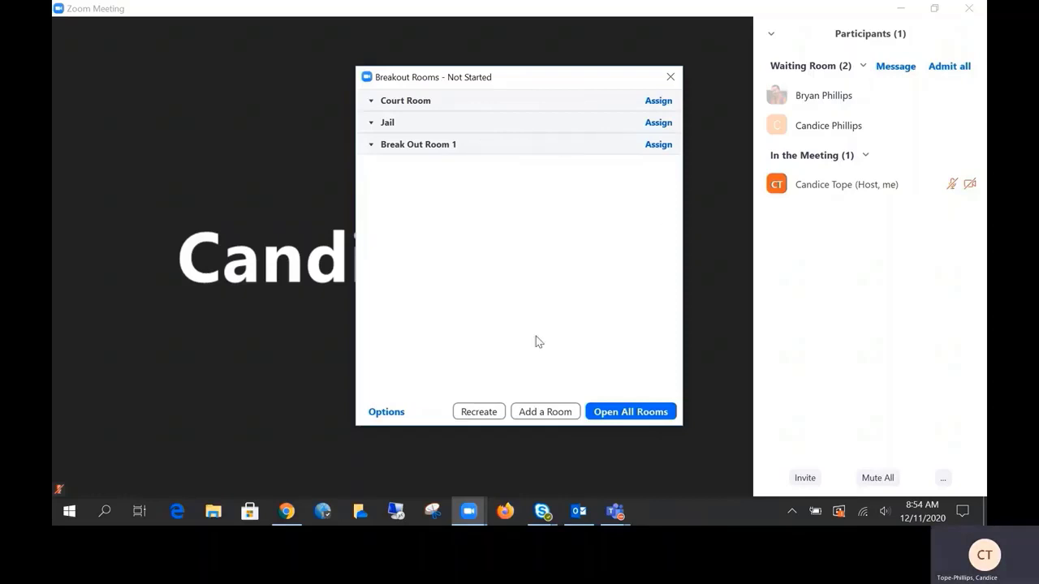
click(522, 413)
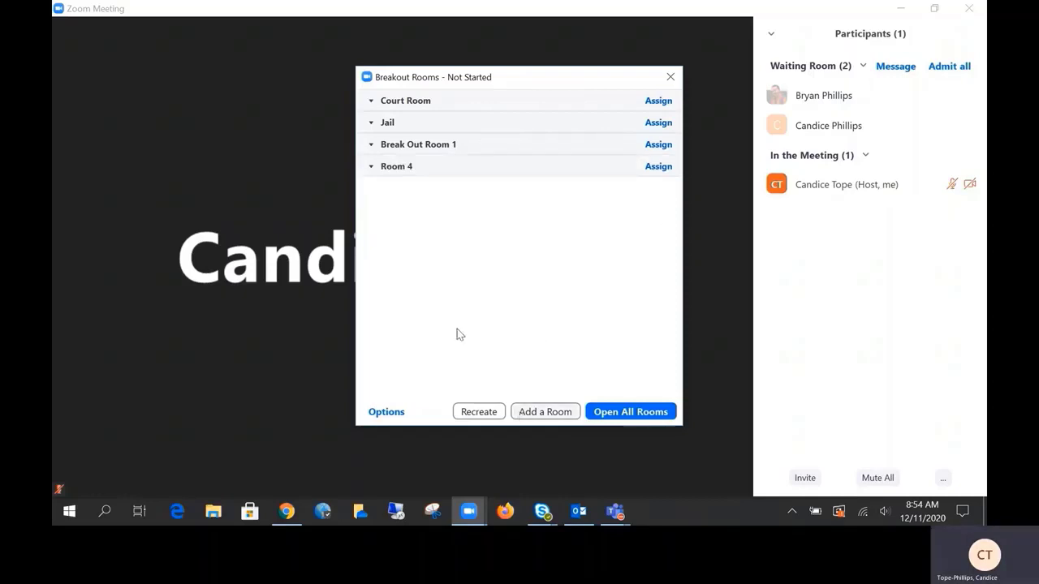
mouse_move(407, 172)
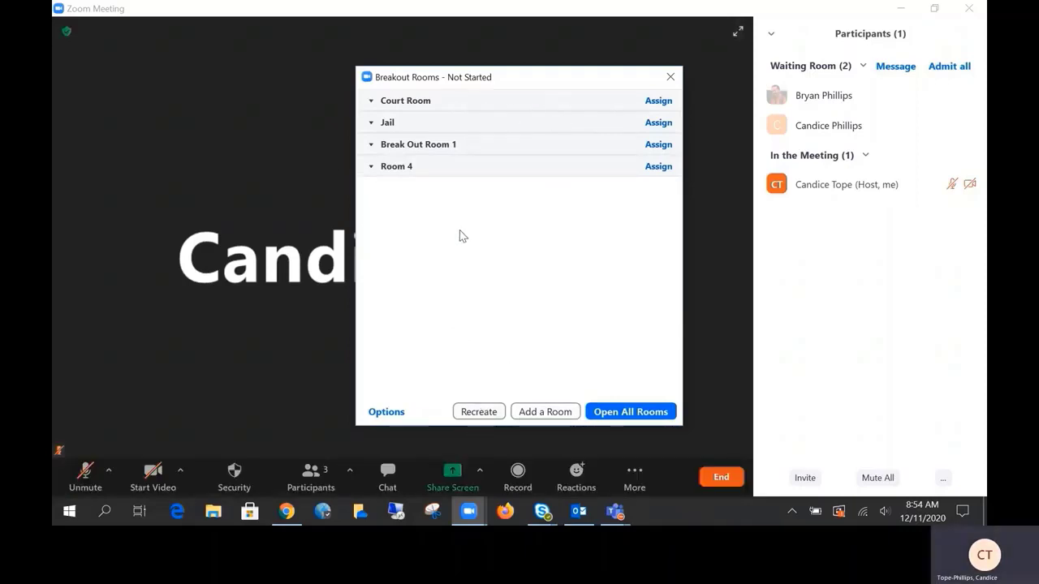
Look at the settings for recreating the breakout rooms and at the breakout room options without changing anything.
click(488, 412)
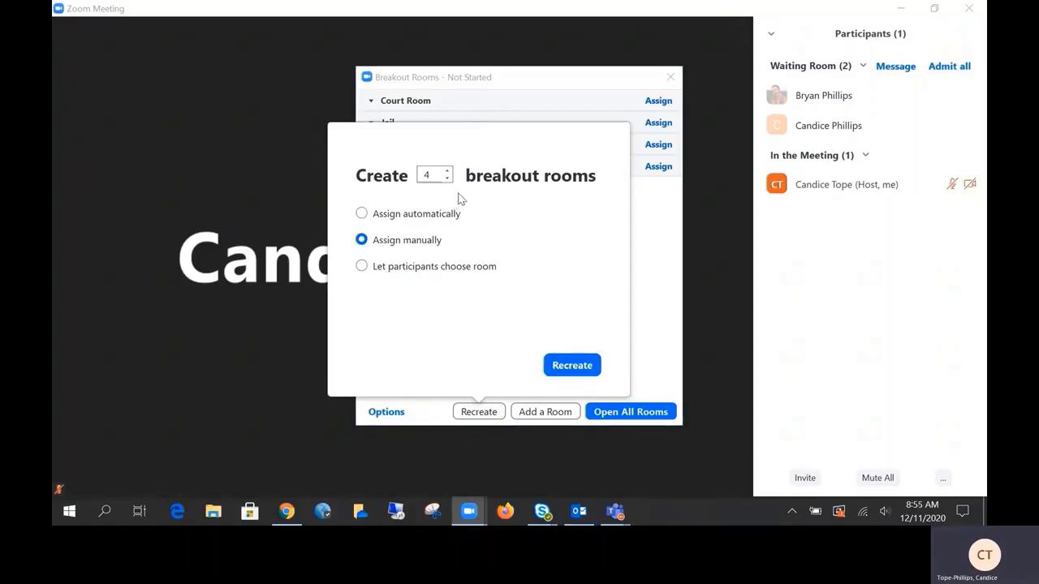
click(614, 449)
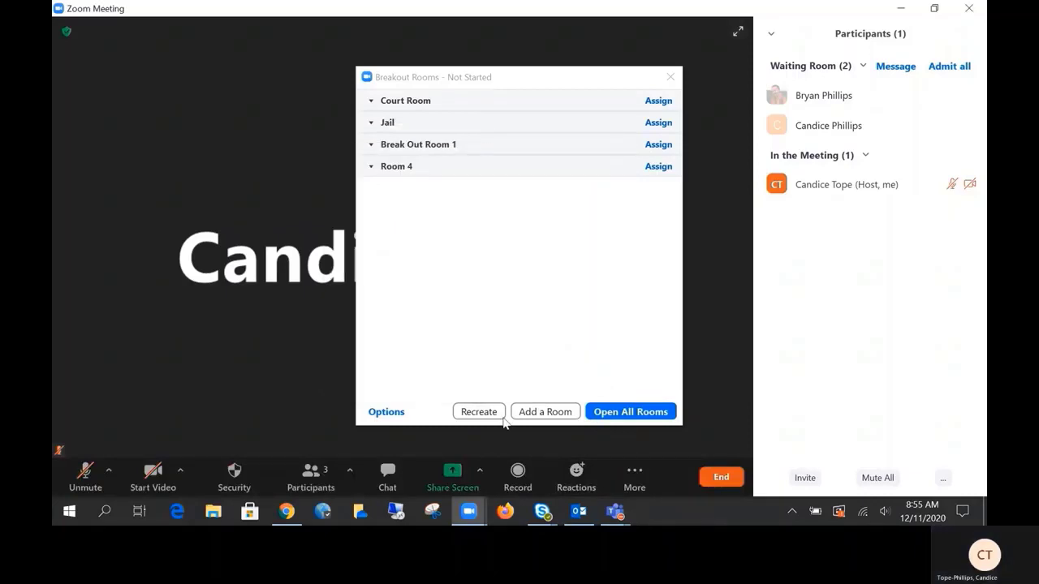
click(393, 415)
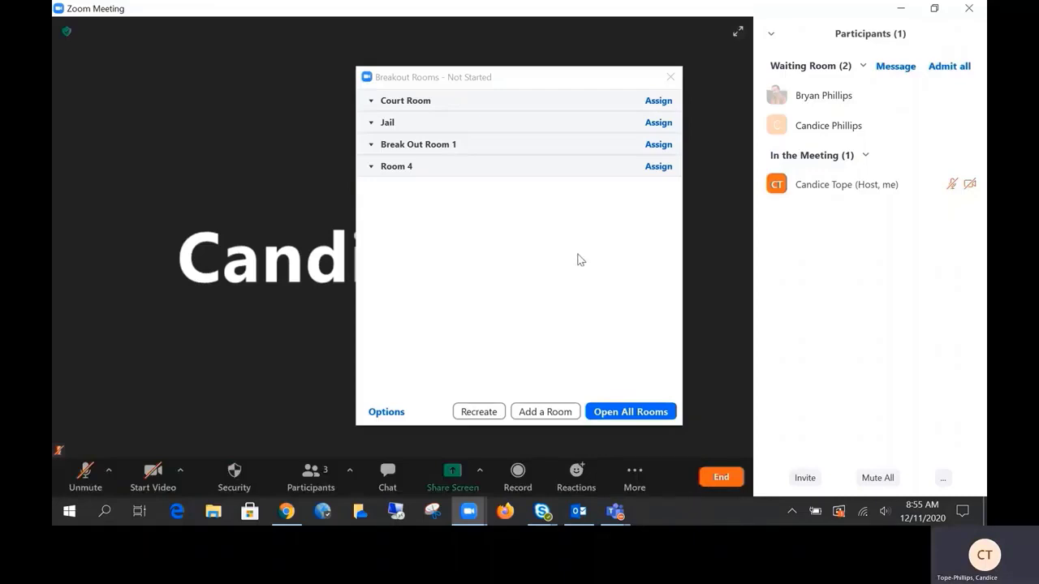
Admit both participants from the waiting room to the meeting and mute their microphones.
mouse_move(795, 102)
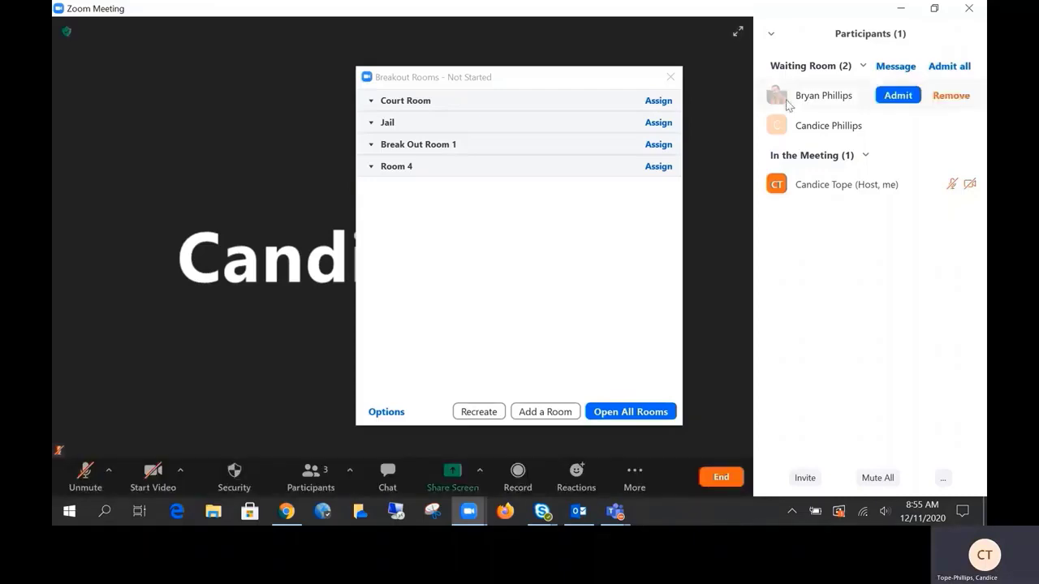
click(898, 97)
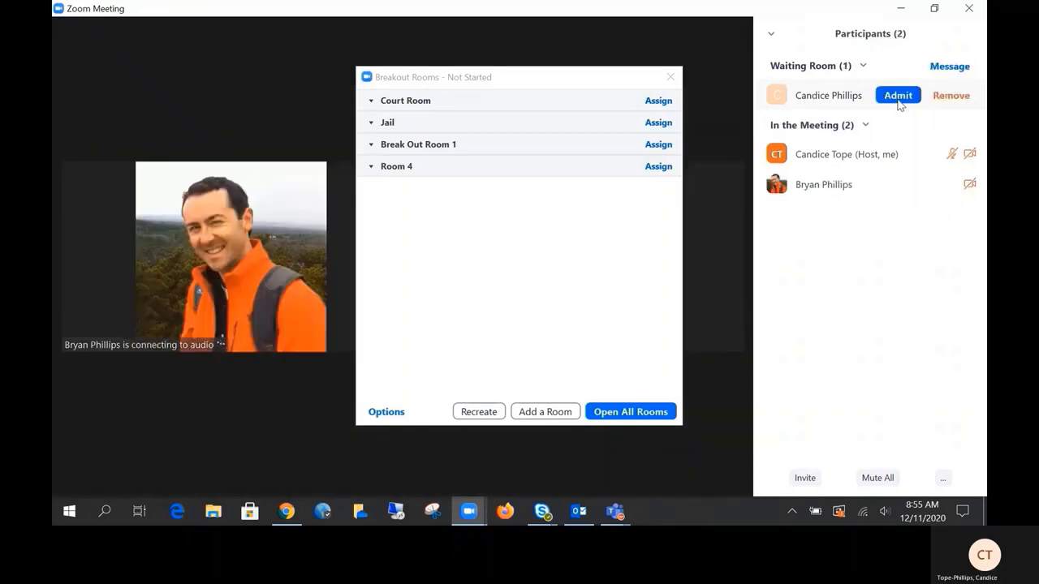
click(900, 102)
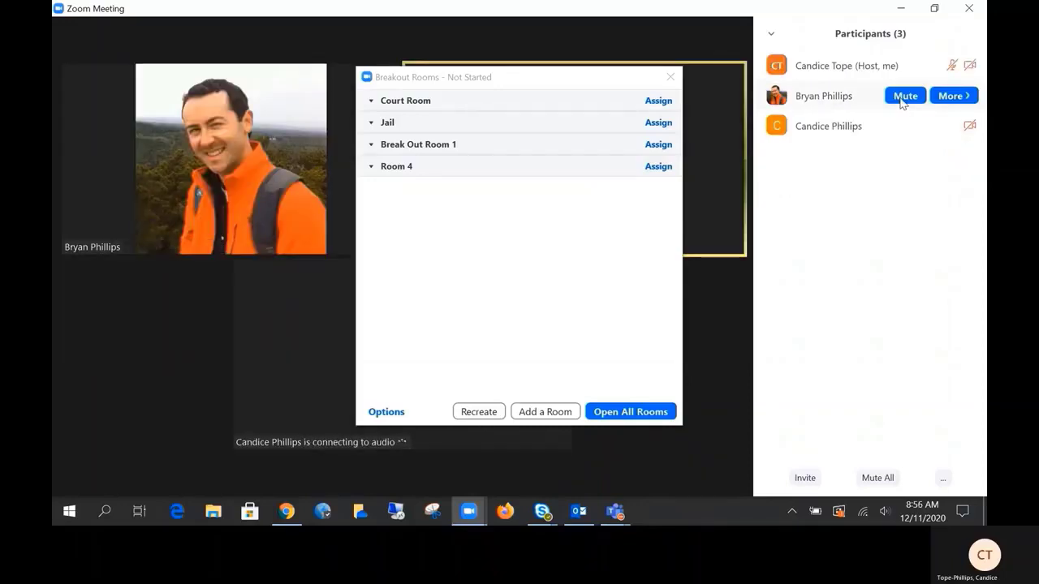
click(903, 96)
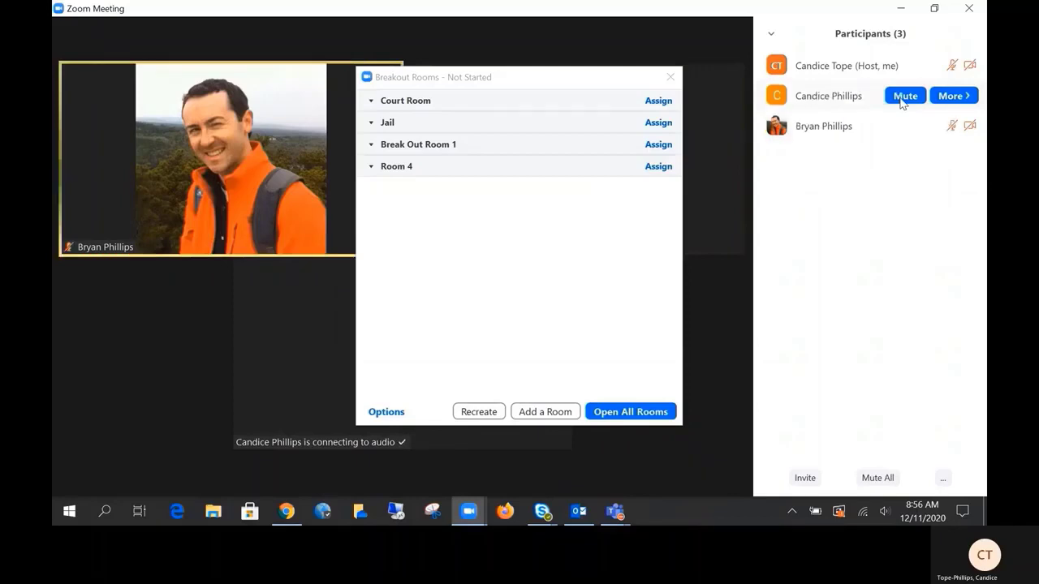
click(901, 97)
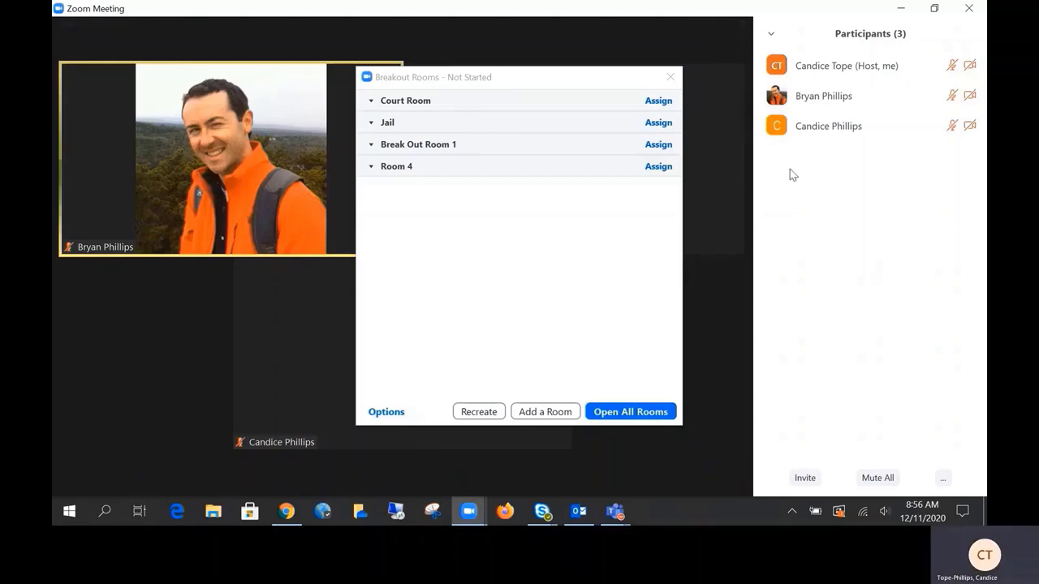
Assign the second listed participant to Court Room and the first listed participant to Break Out Room 1.
click(659, 103)
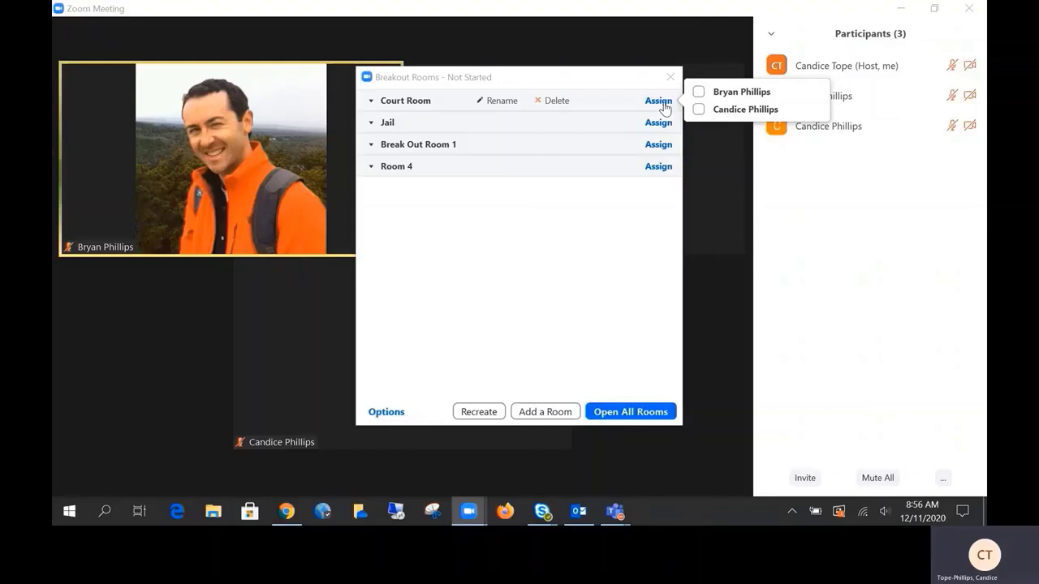
click(699, 110)
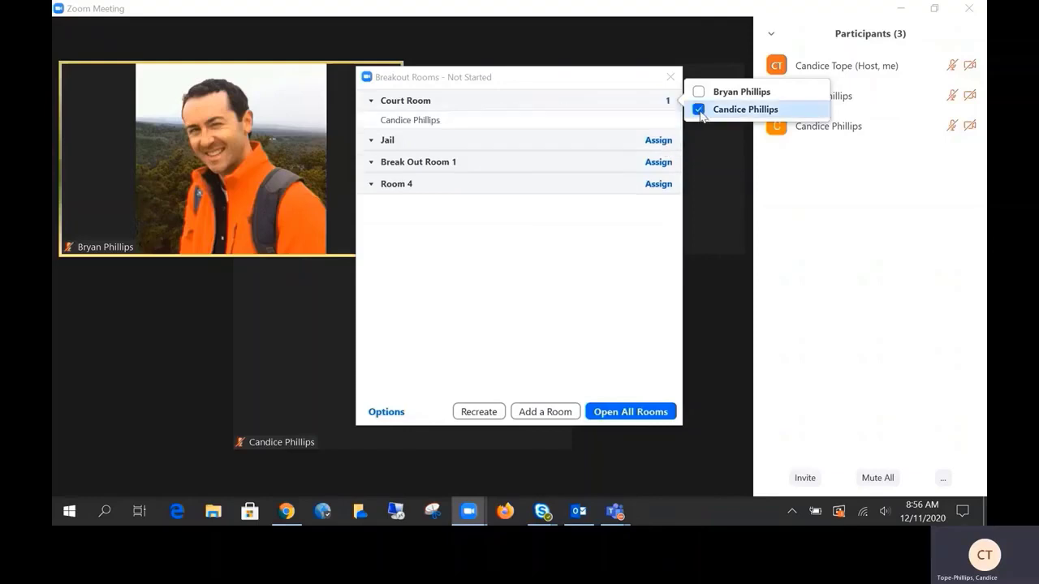
click(656, 163)
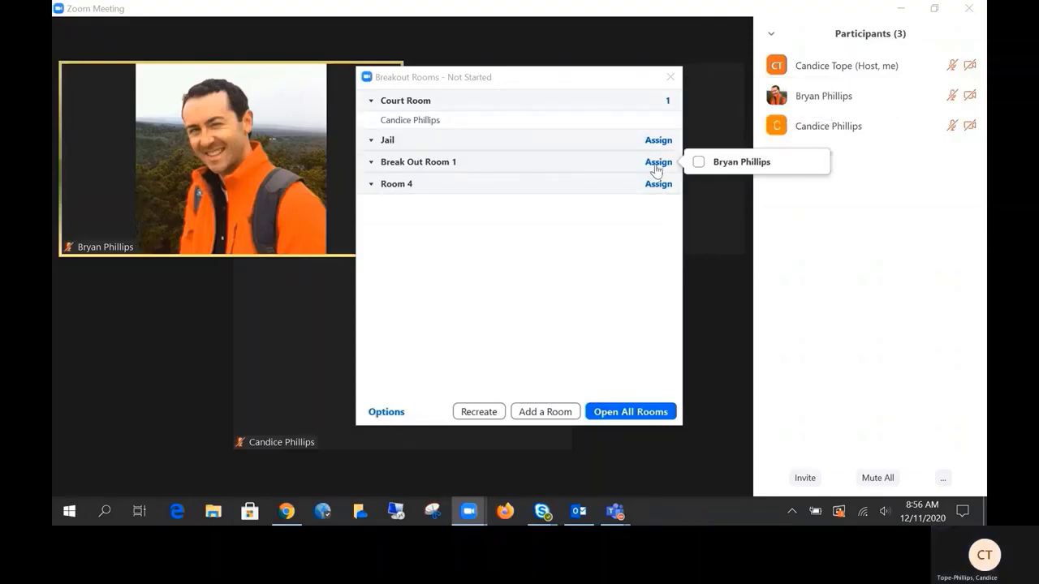
click(699, 163)
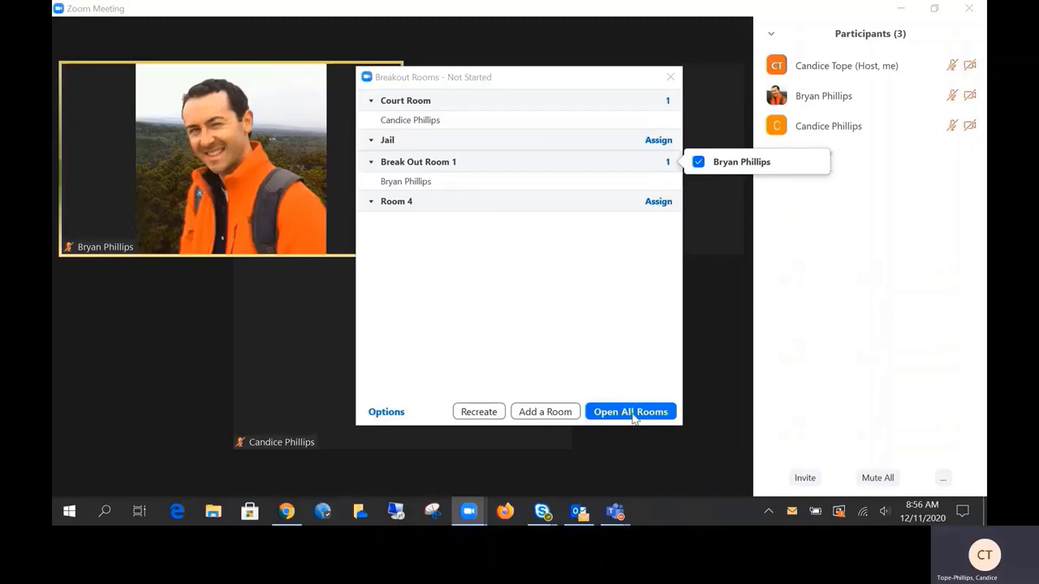
Open all breakout rooms and join Court Room as host, with its meeting window maximized.
click(630, 413)
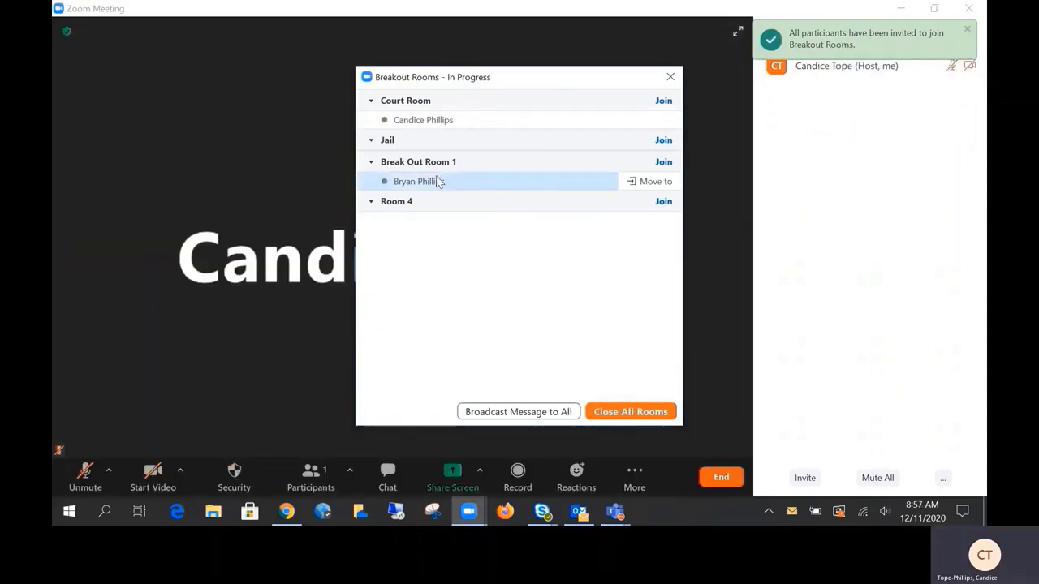
mouse_move(400, 128)
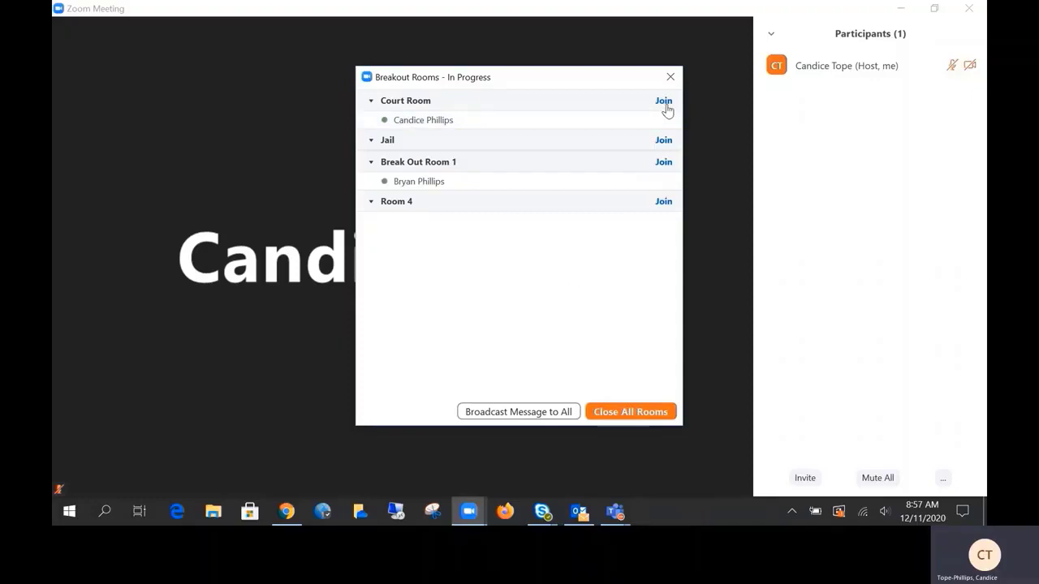
click(664, 103)
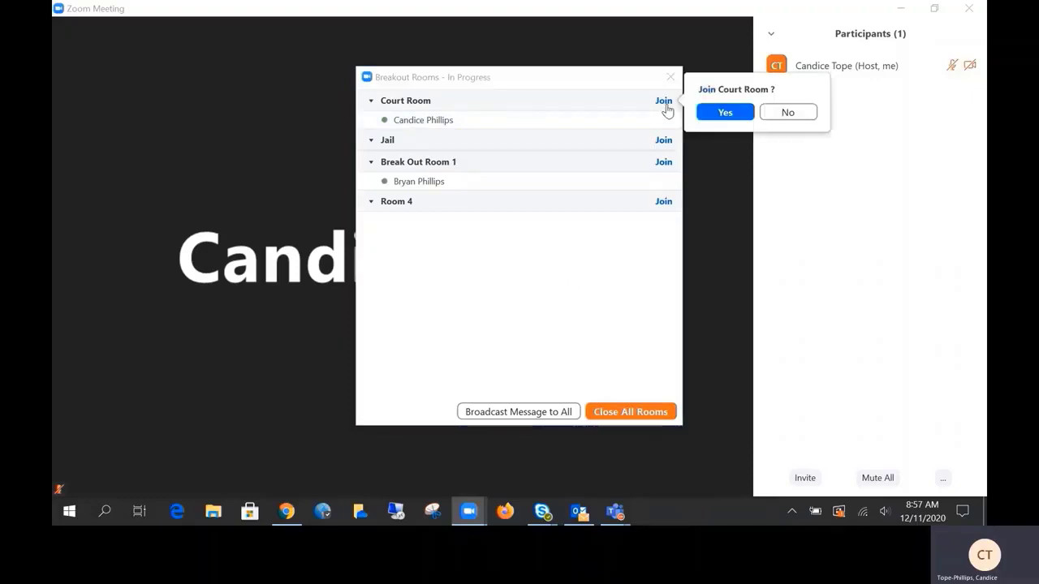
click(707, 116)
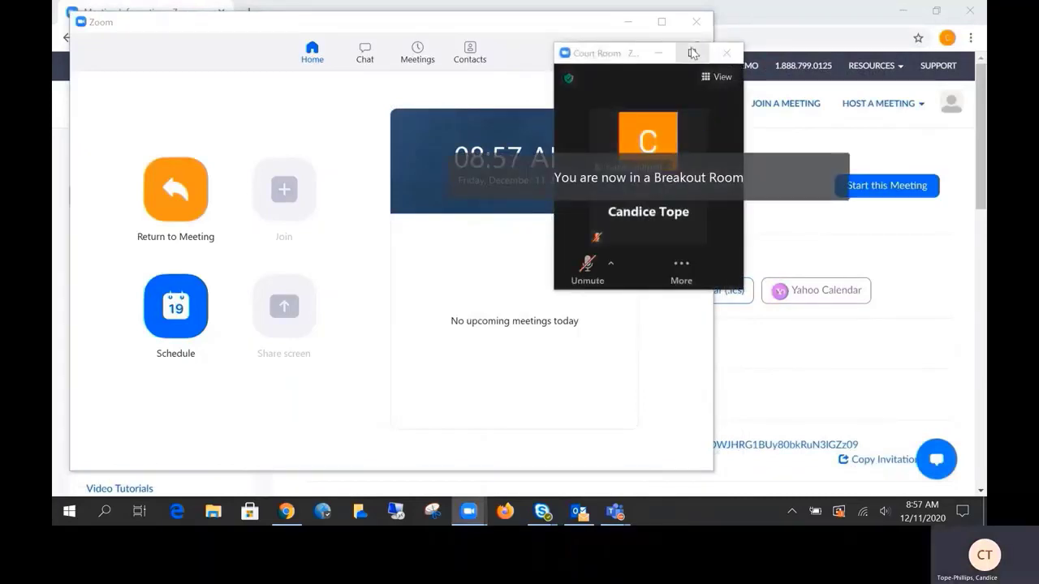
click(692, 54)
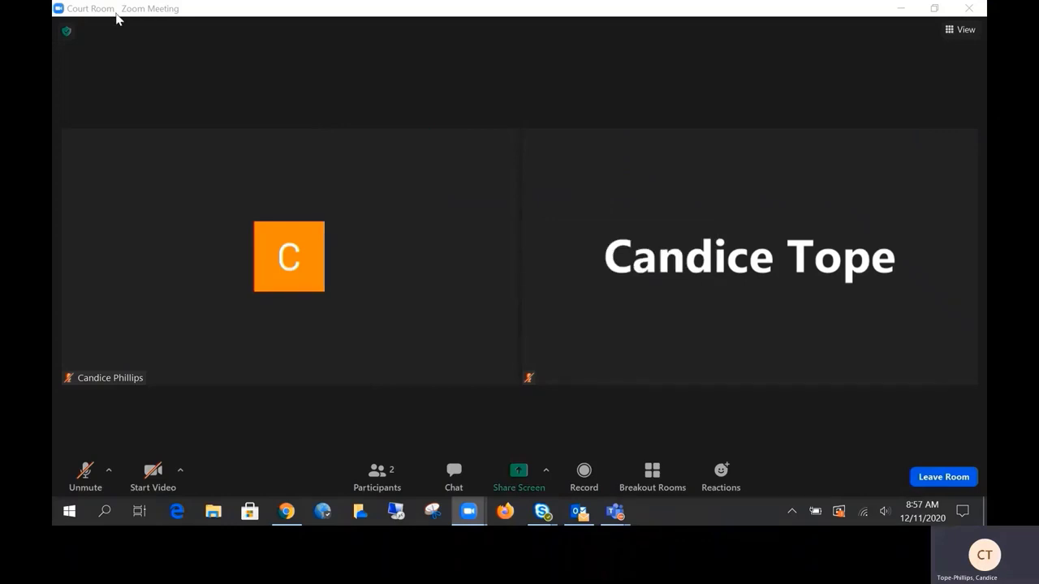
Leave the Court Room breakout room for the main session and maximize the meeting window.
click(949, 488)
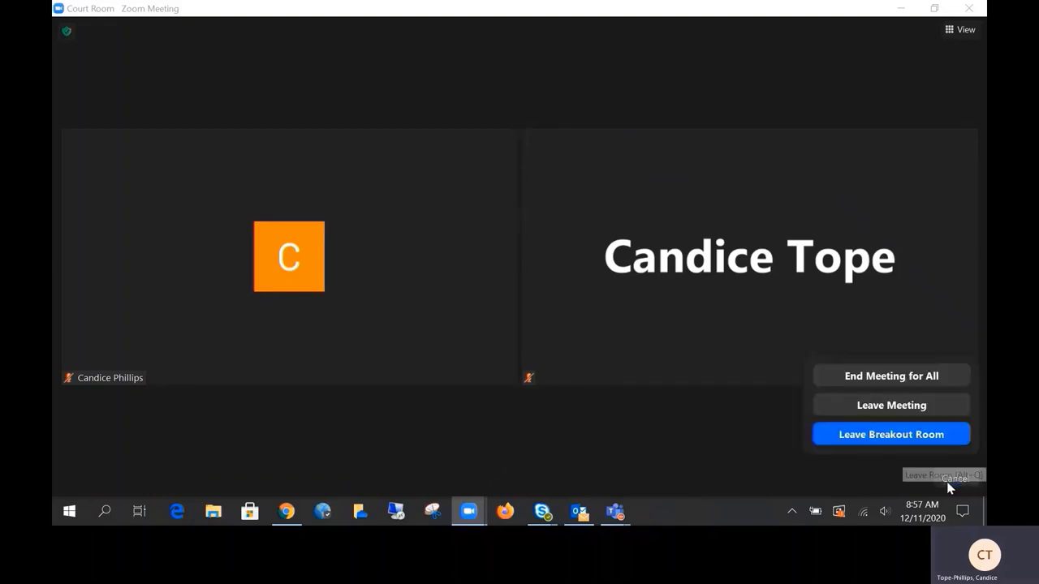
click(923, 436)
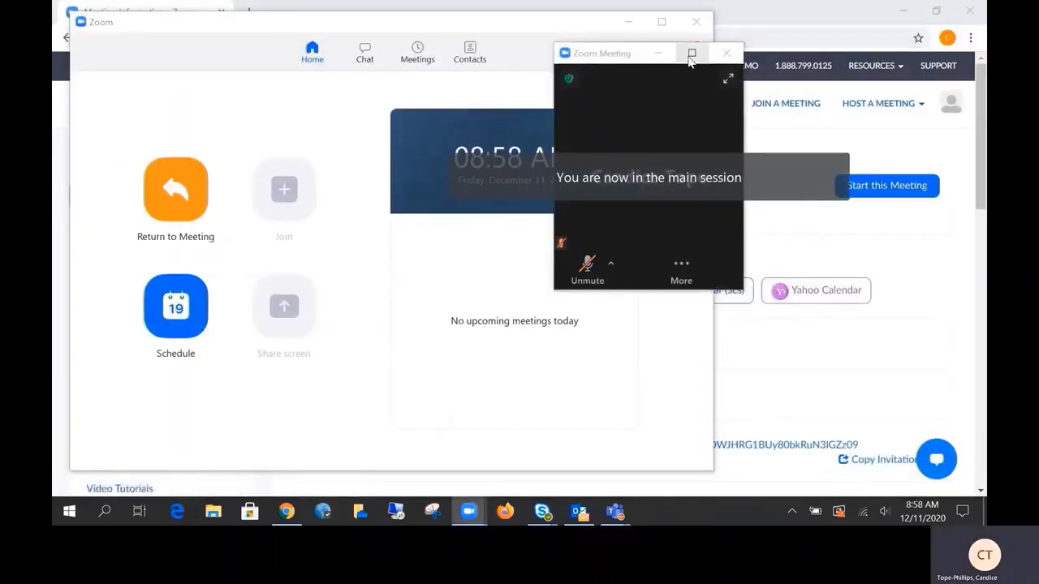
click(691, 53)
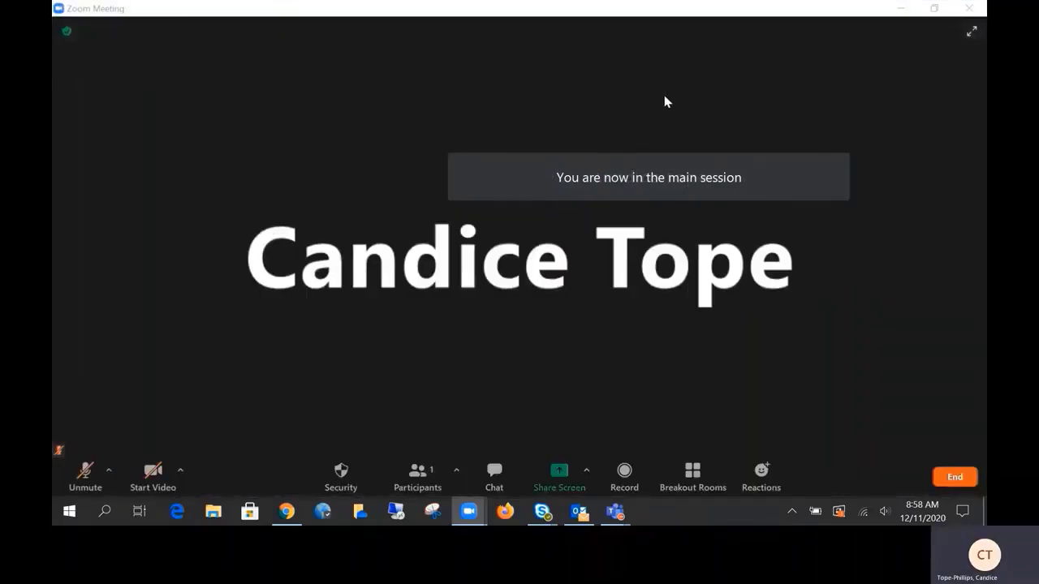
Move the participant in Break Out Room 1 to Court Room while the breakout rooms are in progress.
click(688, 478)
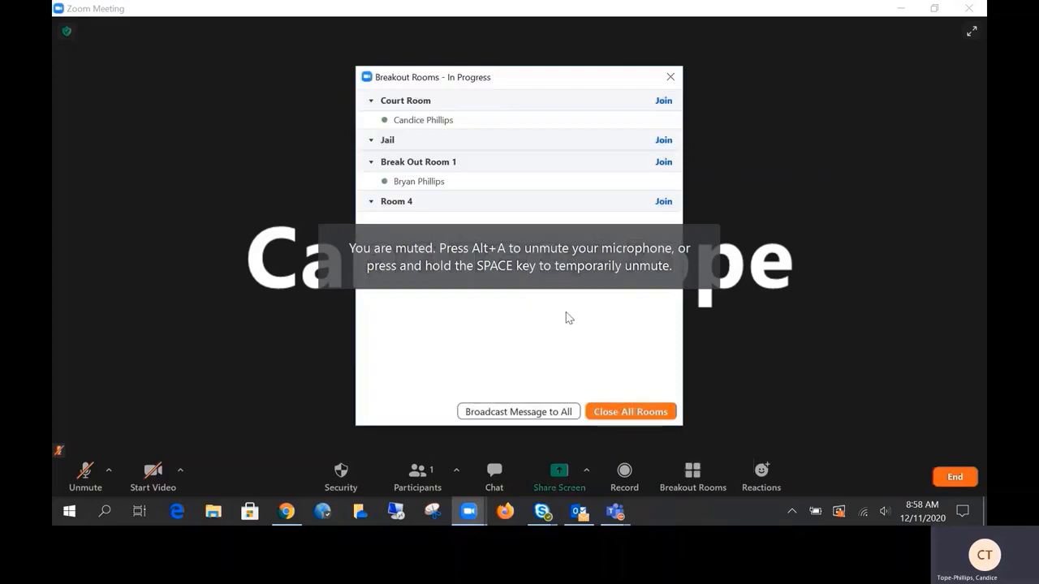
mouse_move(482, 120)
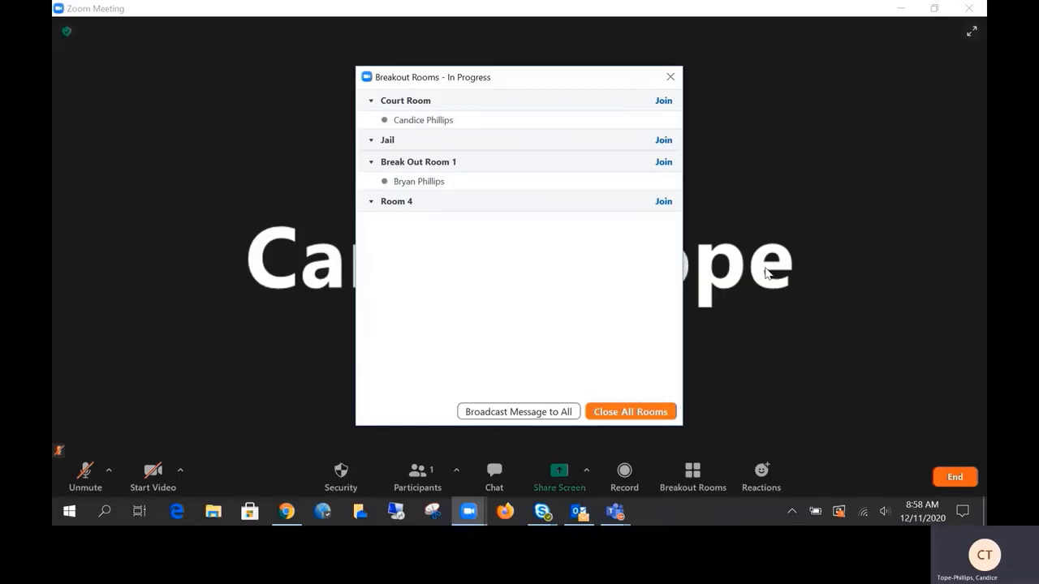
mouse_move(552, 185)
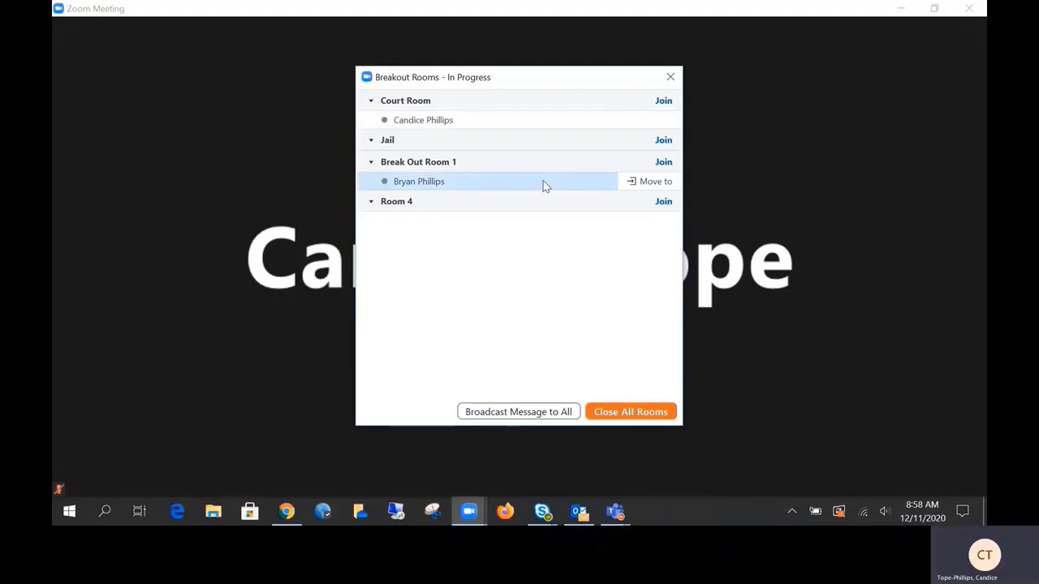
click(649, 186)
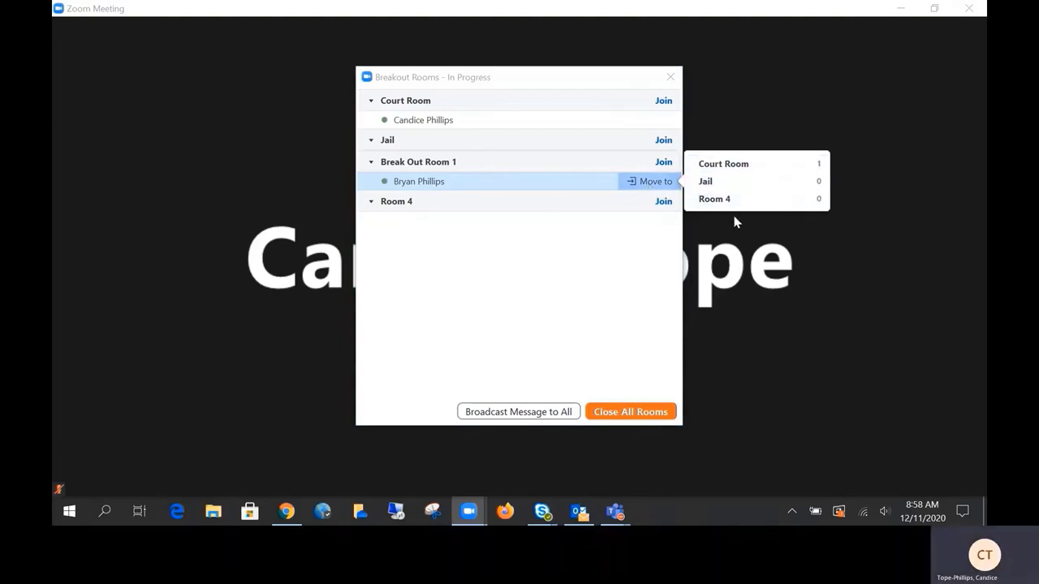
click(744, 170)
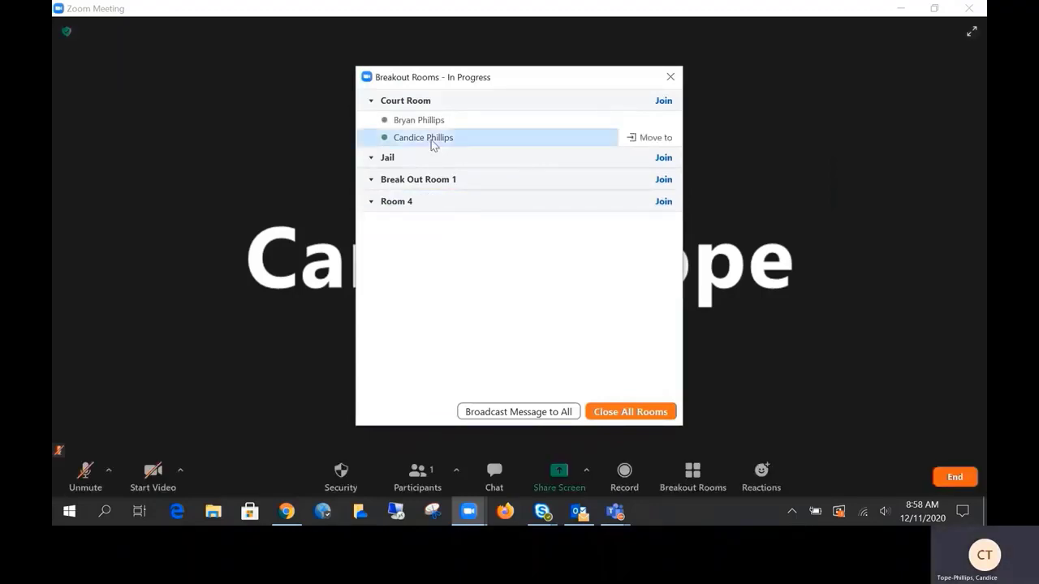
mouse_move(404, 128)
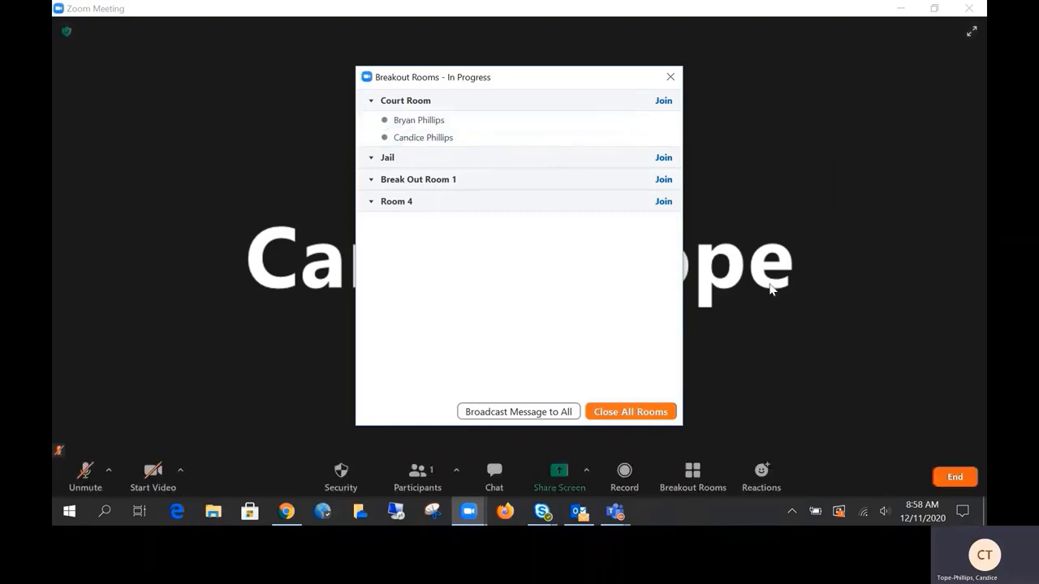
Broadcast the message "Everyone is being moved to Court Room" to all breakout rooms.
click(531, 416)
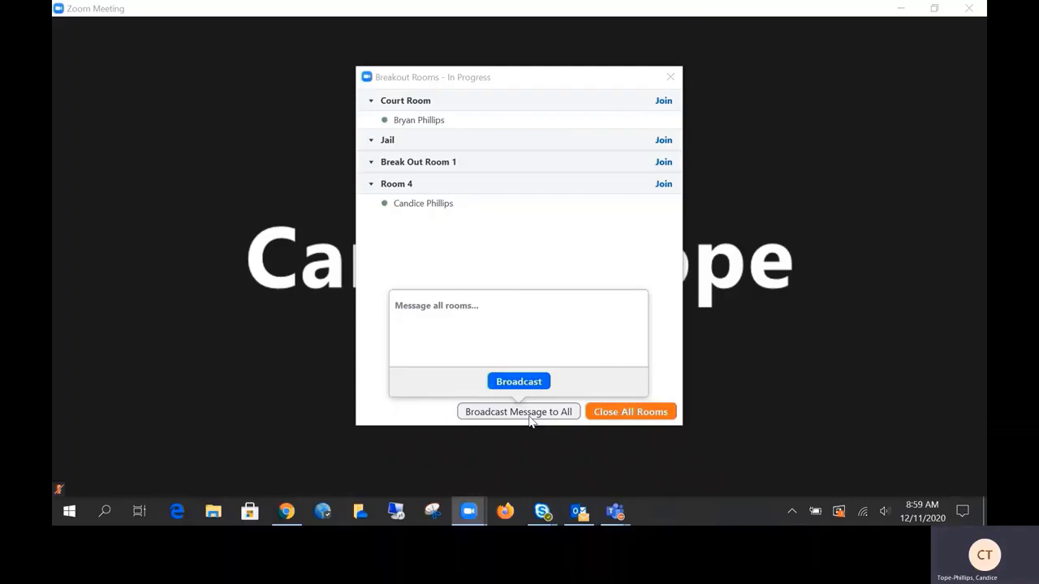
click(448, 316)
text(Everyone is being moved t)
key(BackSpace)
text(to Court Room)
click(499, 380)
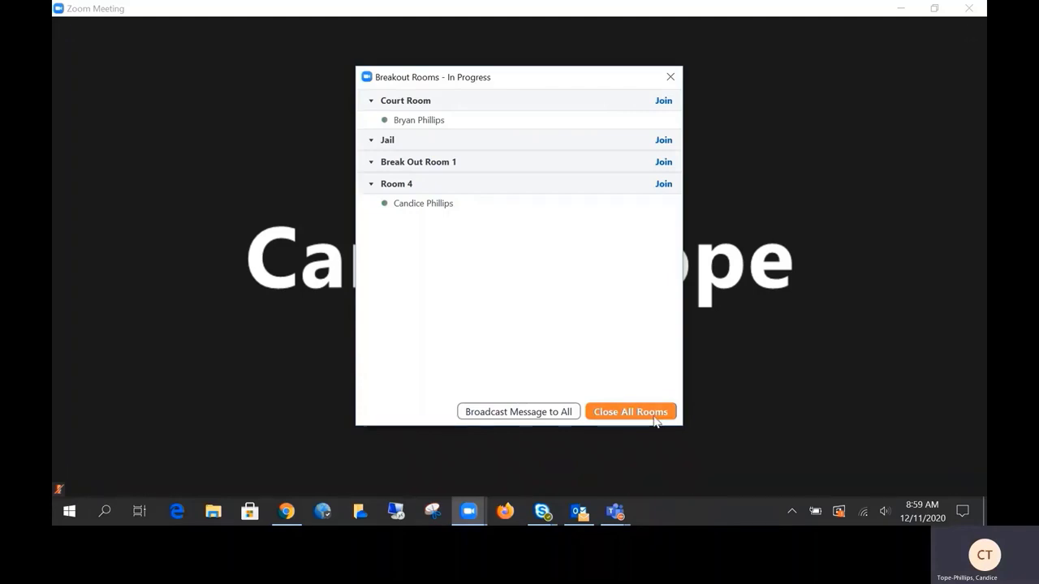
Close all breakout rooms and clear the room list window and the meeting reminder from the screen.
click(655, 419)
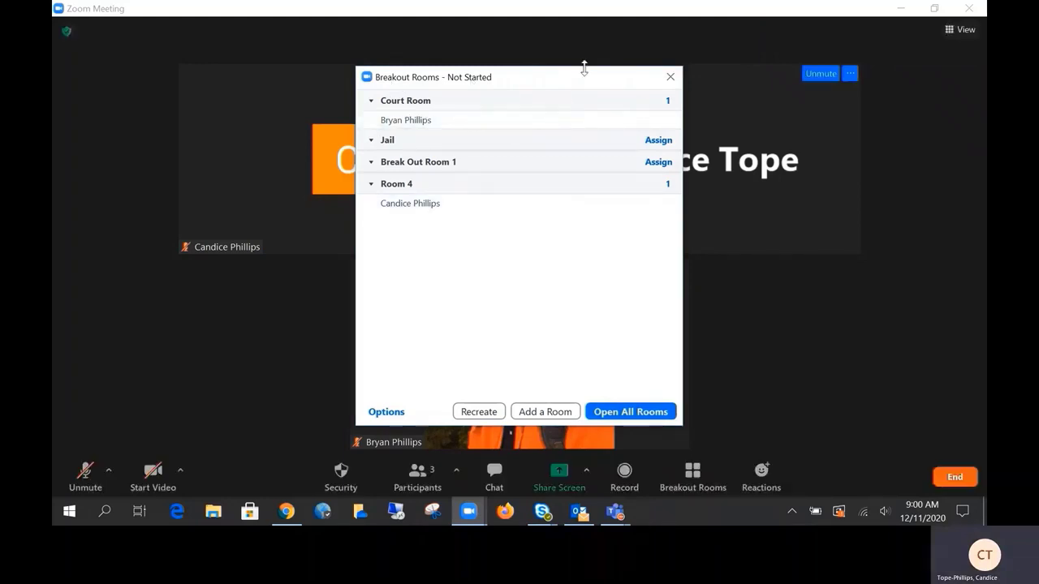
drag(556, 86, 842, 91)
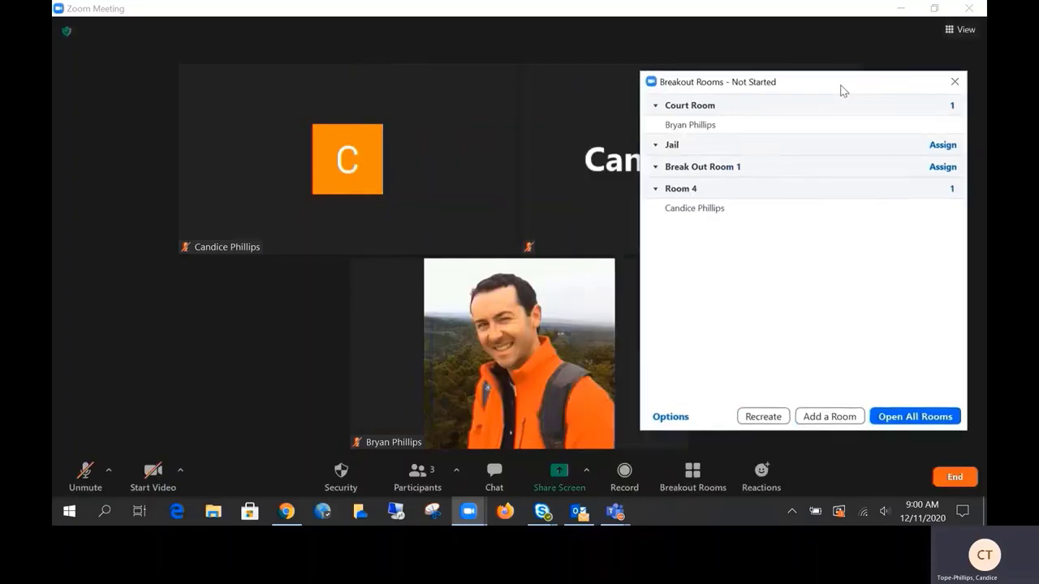
click(955, 81)
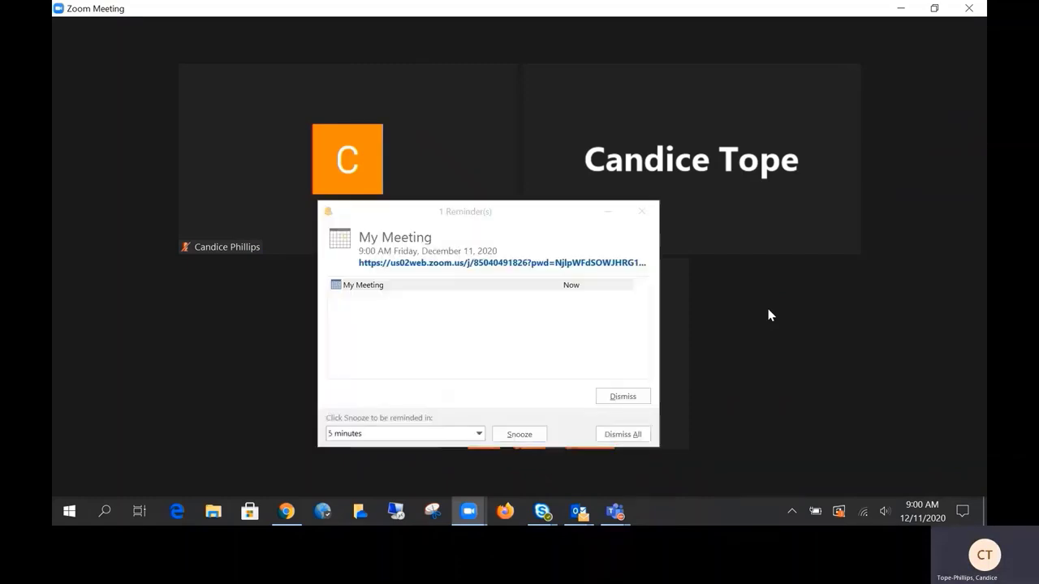
click(641, 211)
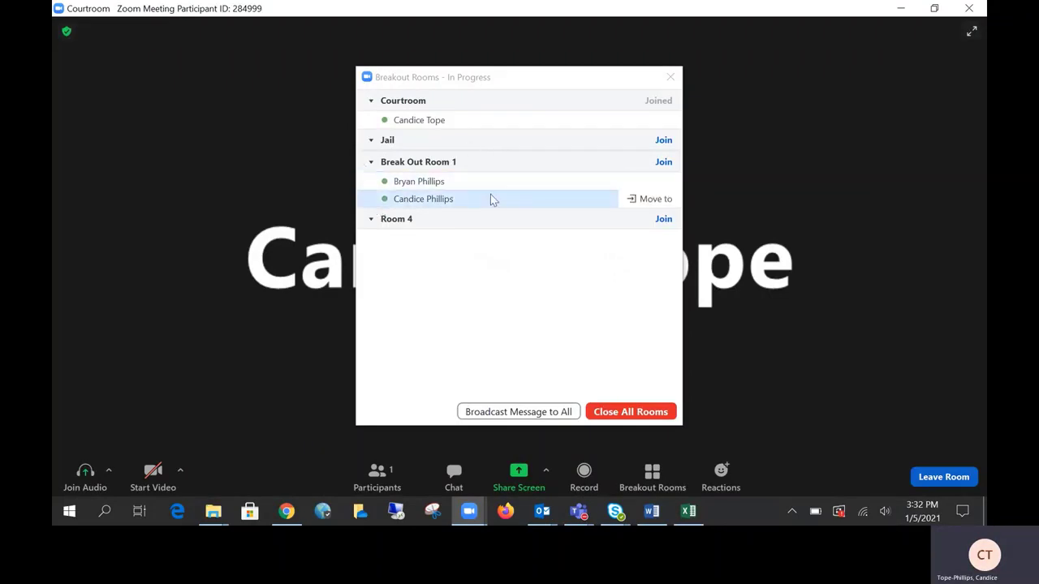
mouse_move(495, 190)
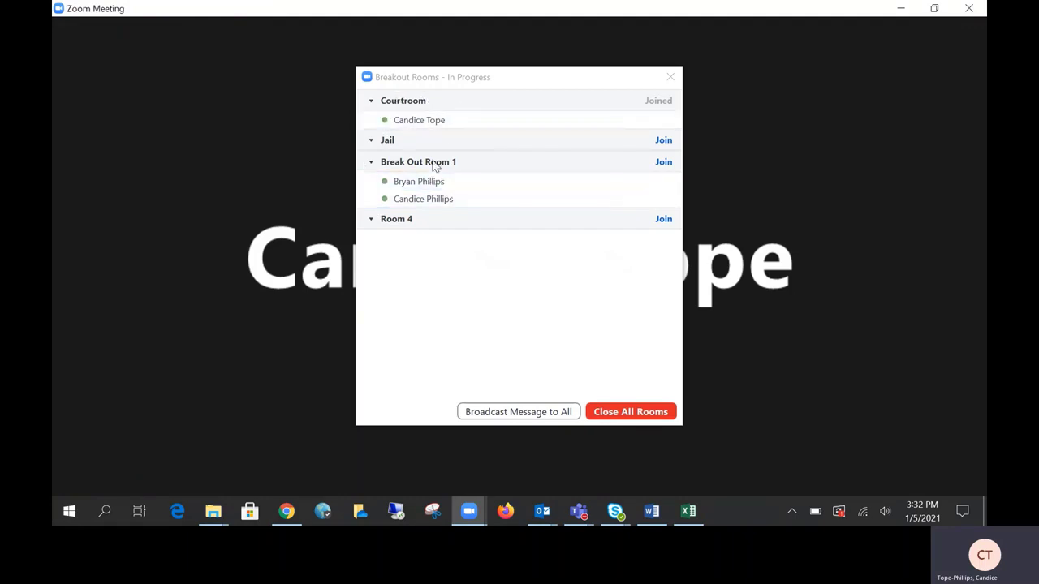
mouse_move(432, 201)
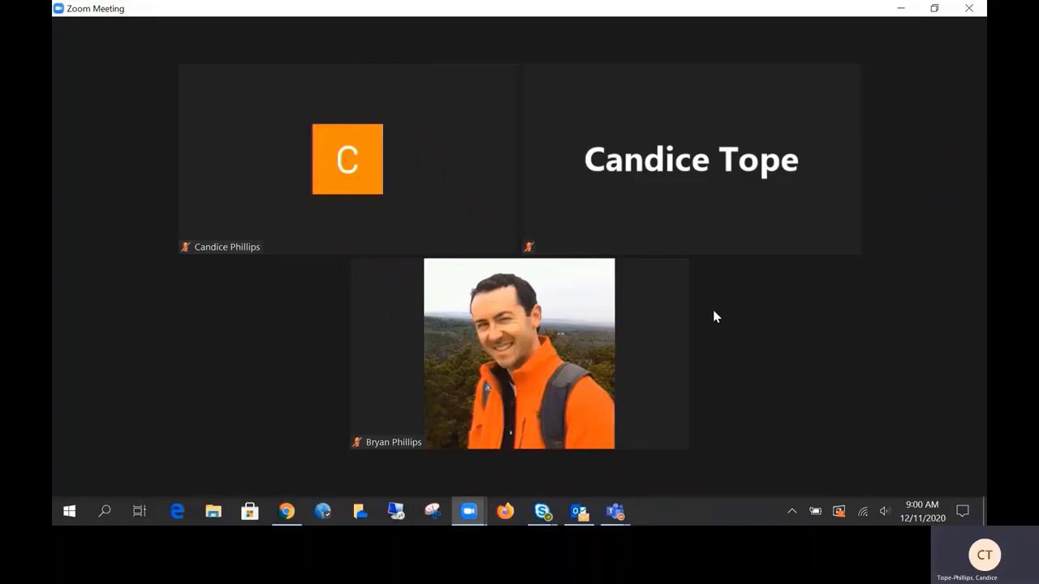
Reopen the breakout room list and bring up the reassignment options for the participant in Room 4.
click(692, 473)
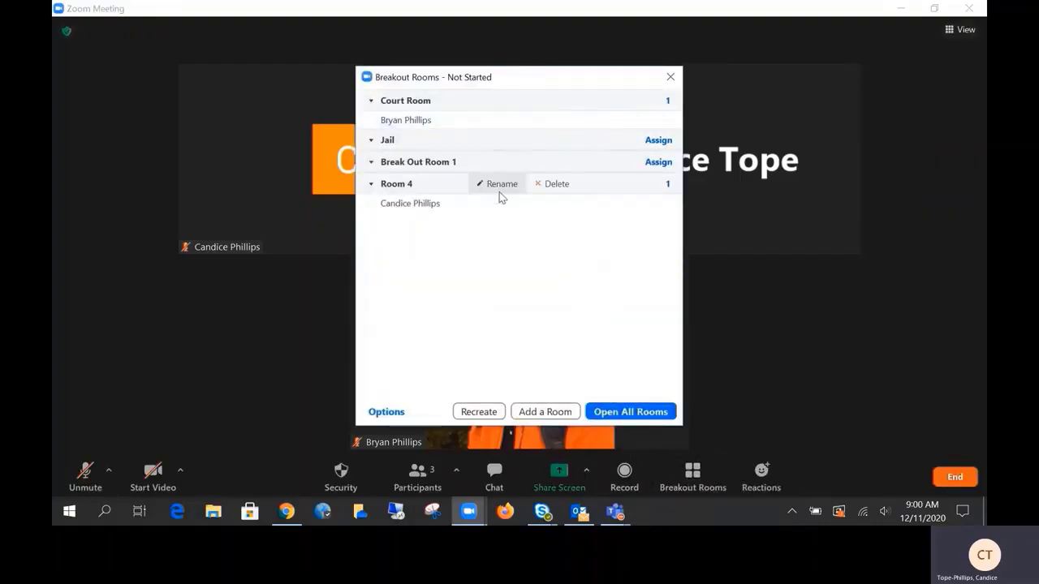
mouse_move(500, 202)
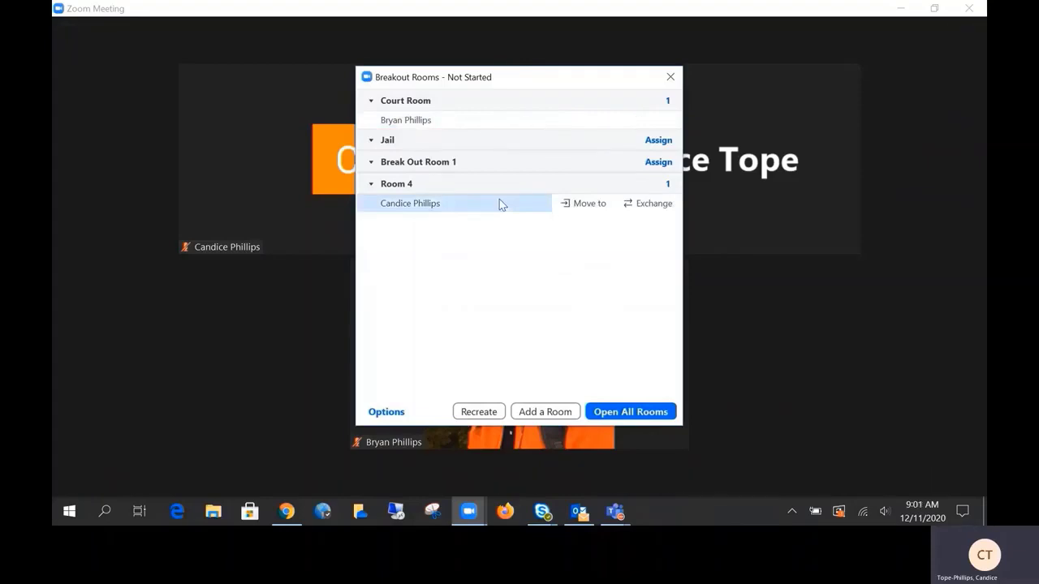